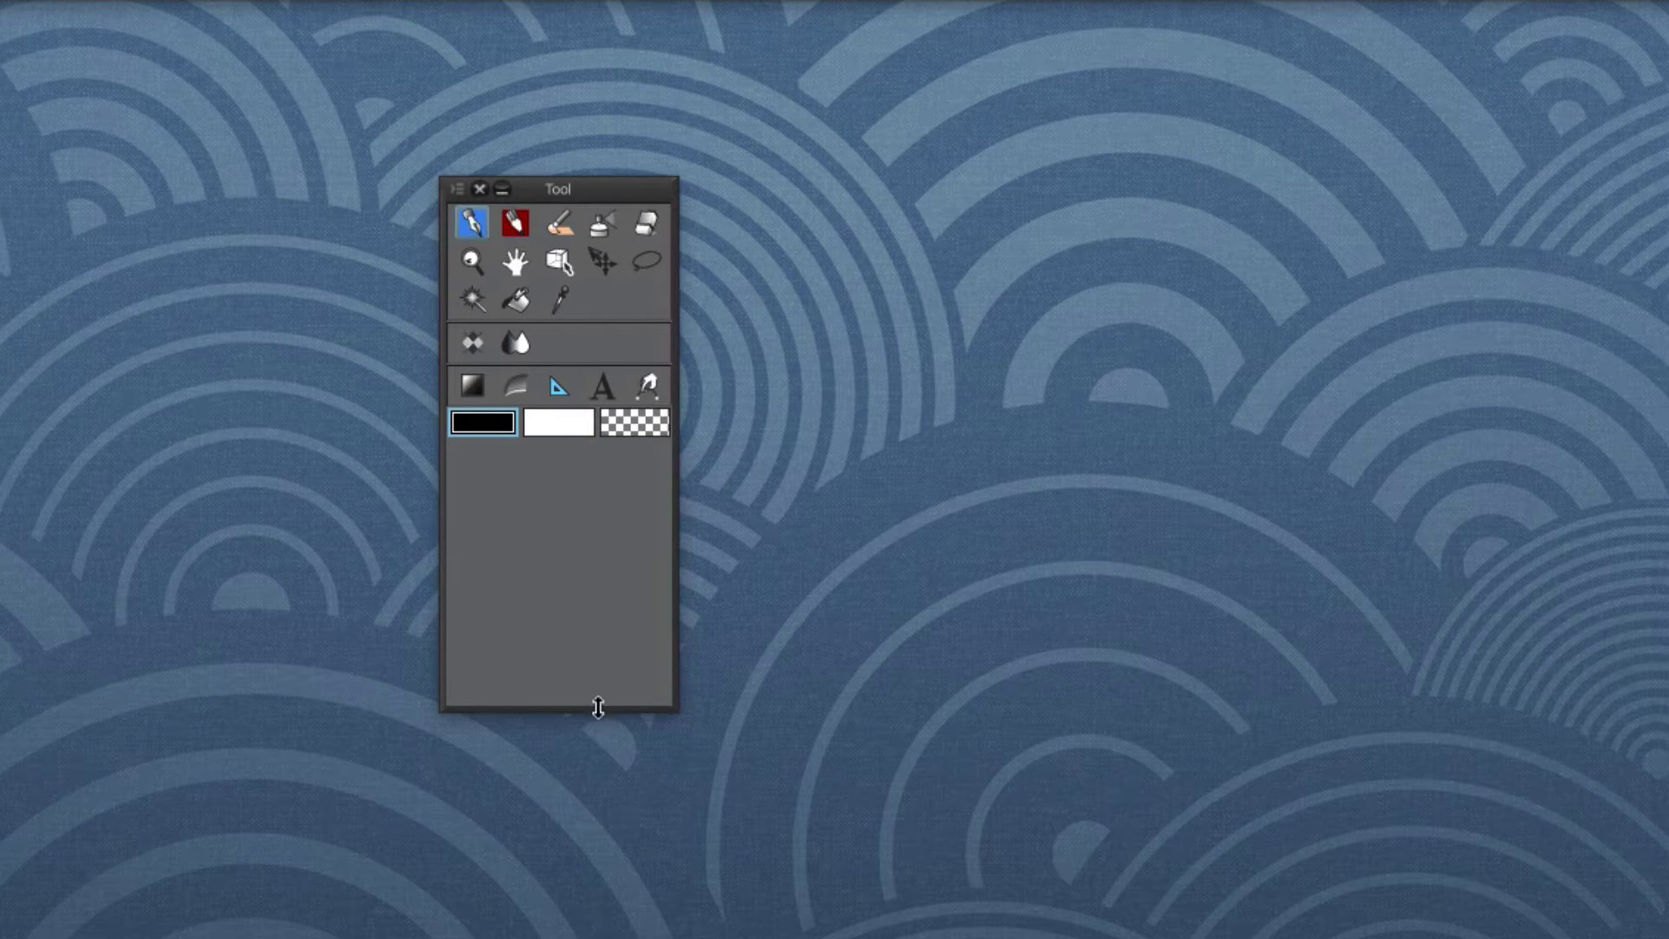
- Resize the floating Tool palette and move it up-left so its tools spread into wider rows
drag(597, 709, 603, 600)
mouse_move(605, 192)
mouse_down()
mouse_move(571, 174)
mouse_move(52, 130)
mouse_up()
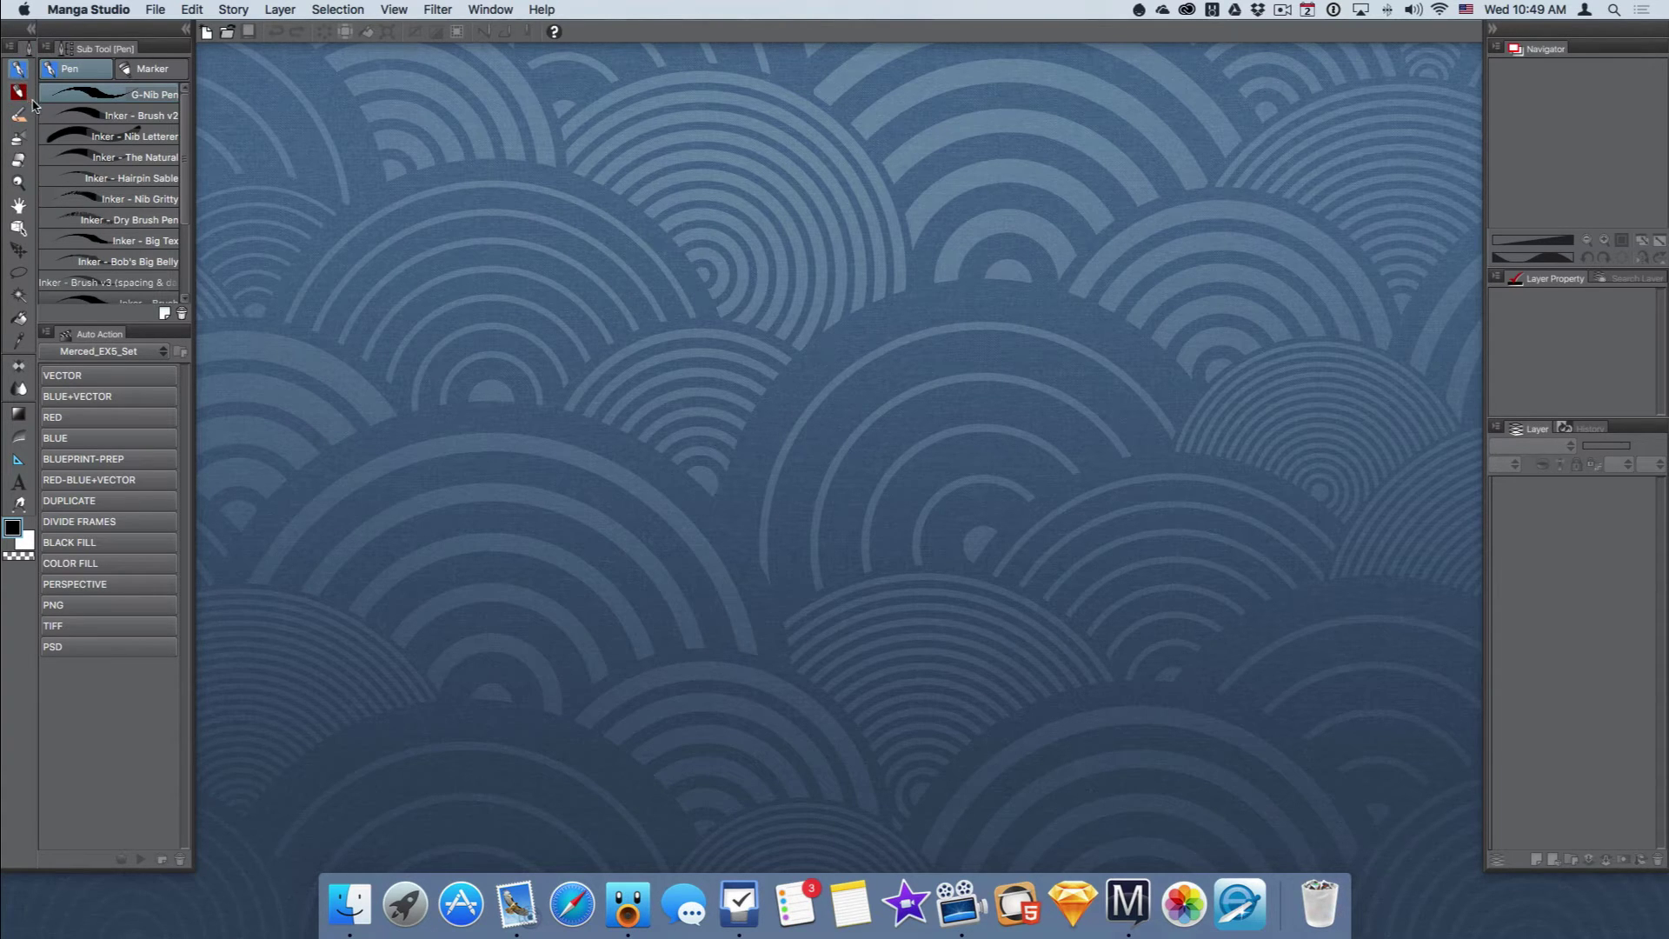
mouse_move(34, 58)
mouse_down()
mouse_move(115, 169)
mouse_move(721, 363)
mouse_up()
drag(651, 571, 655, 372)
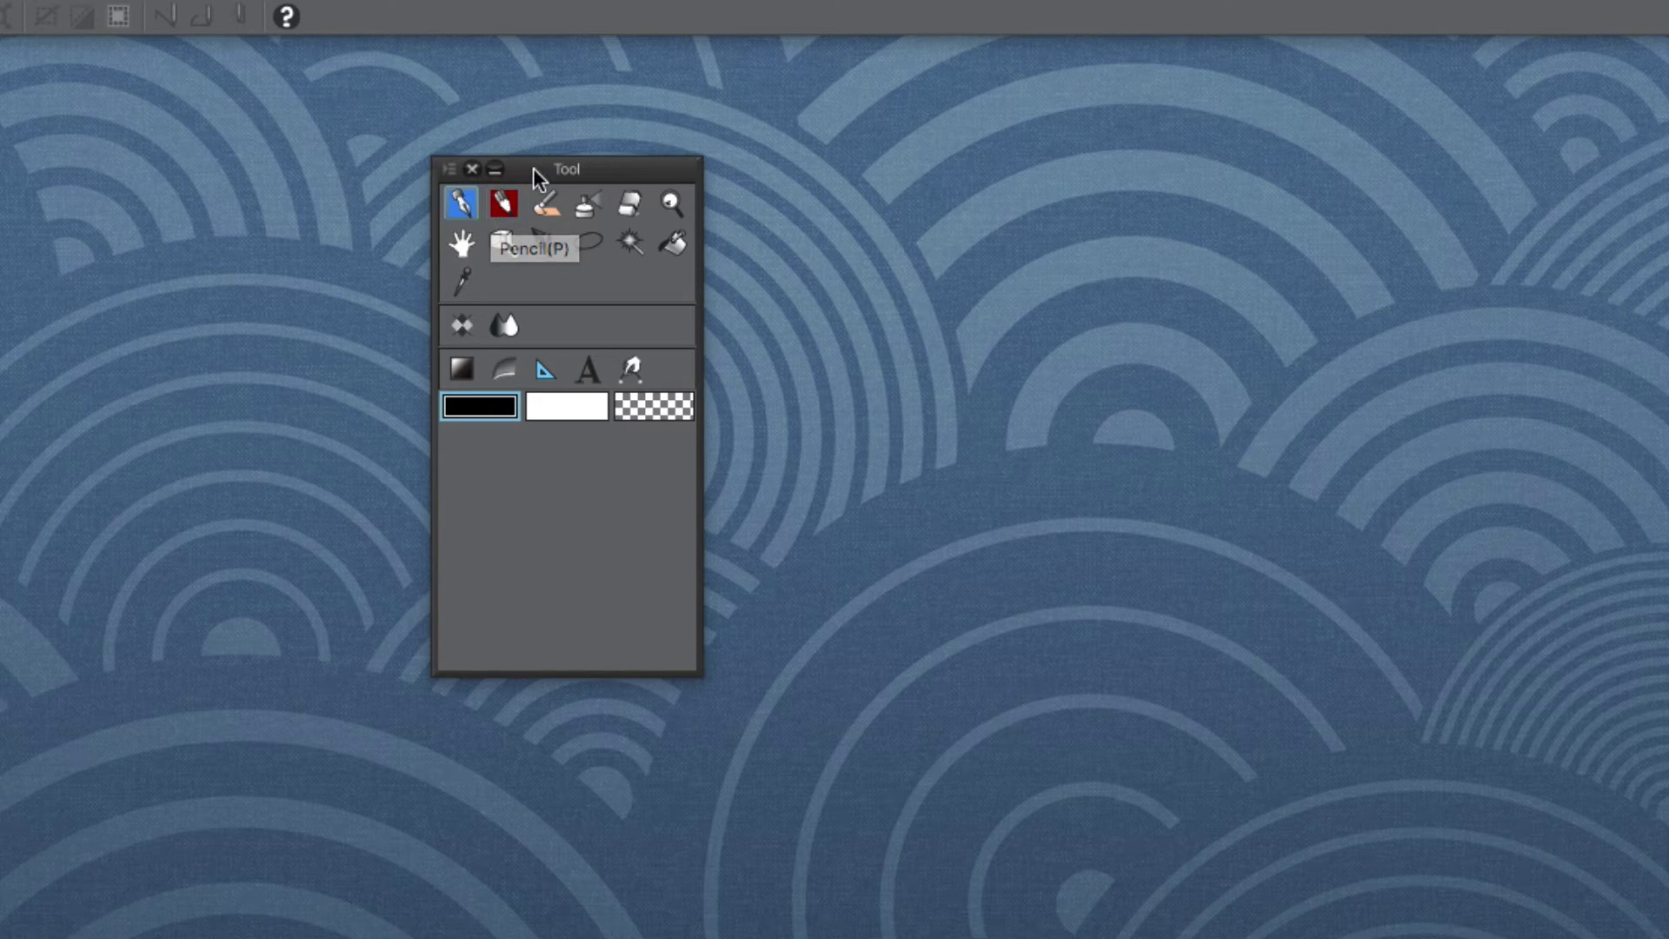
click(507, 206)
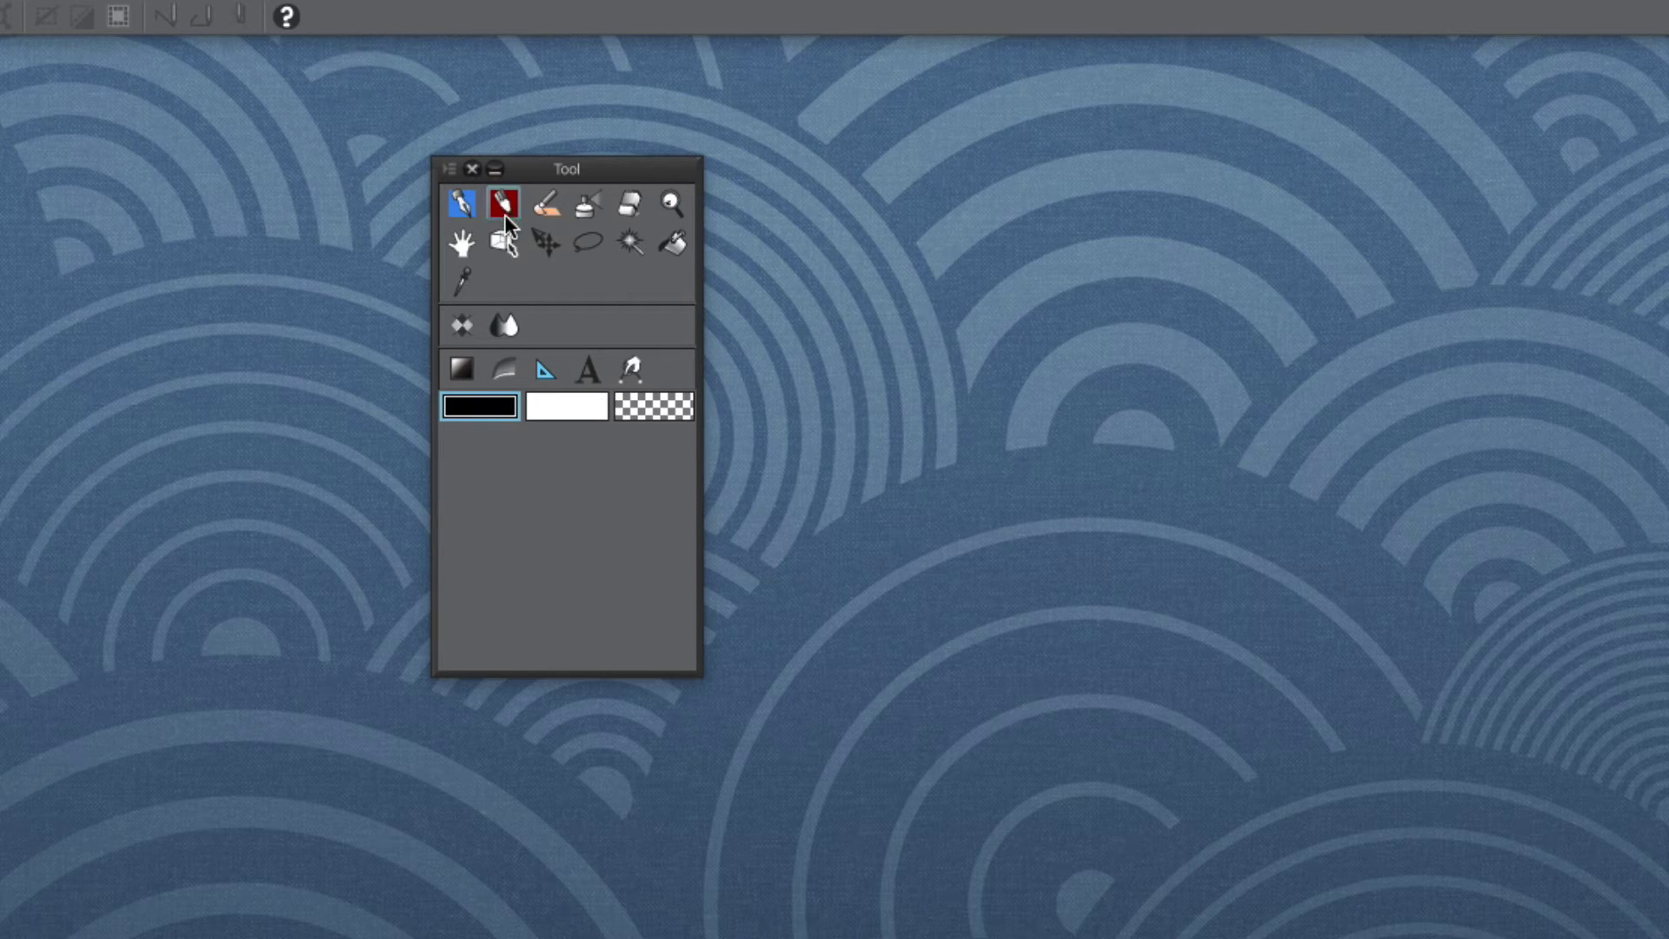
mouse_move(506, 209)
mouse_down()
mouse_move(554, 248)
mouse_move(637, 248)
mouse_move(505, 209)
mouse_up()
- Drop the Eraser into the third palette spot, between the Pencil and the Brush
drag(531, 204, 531, 205)
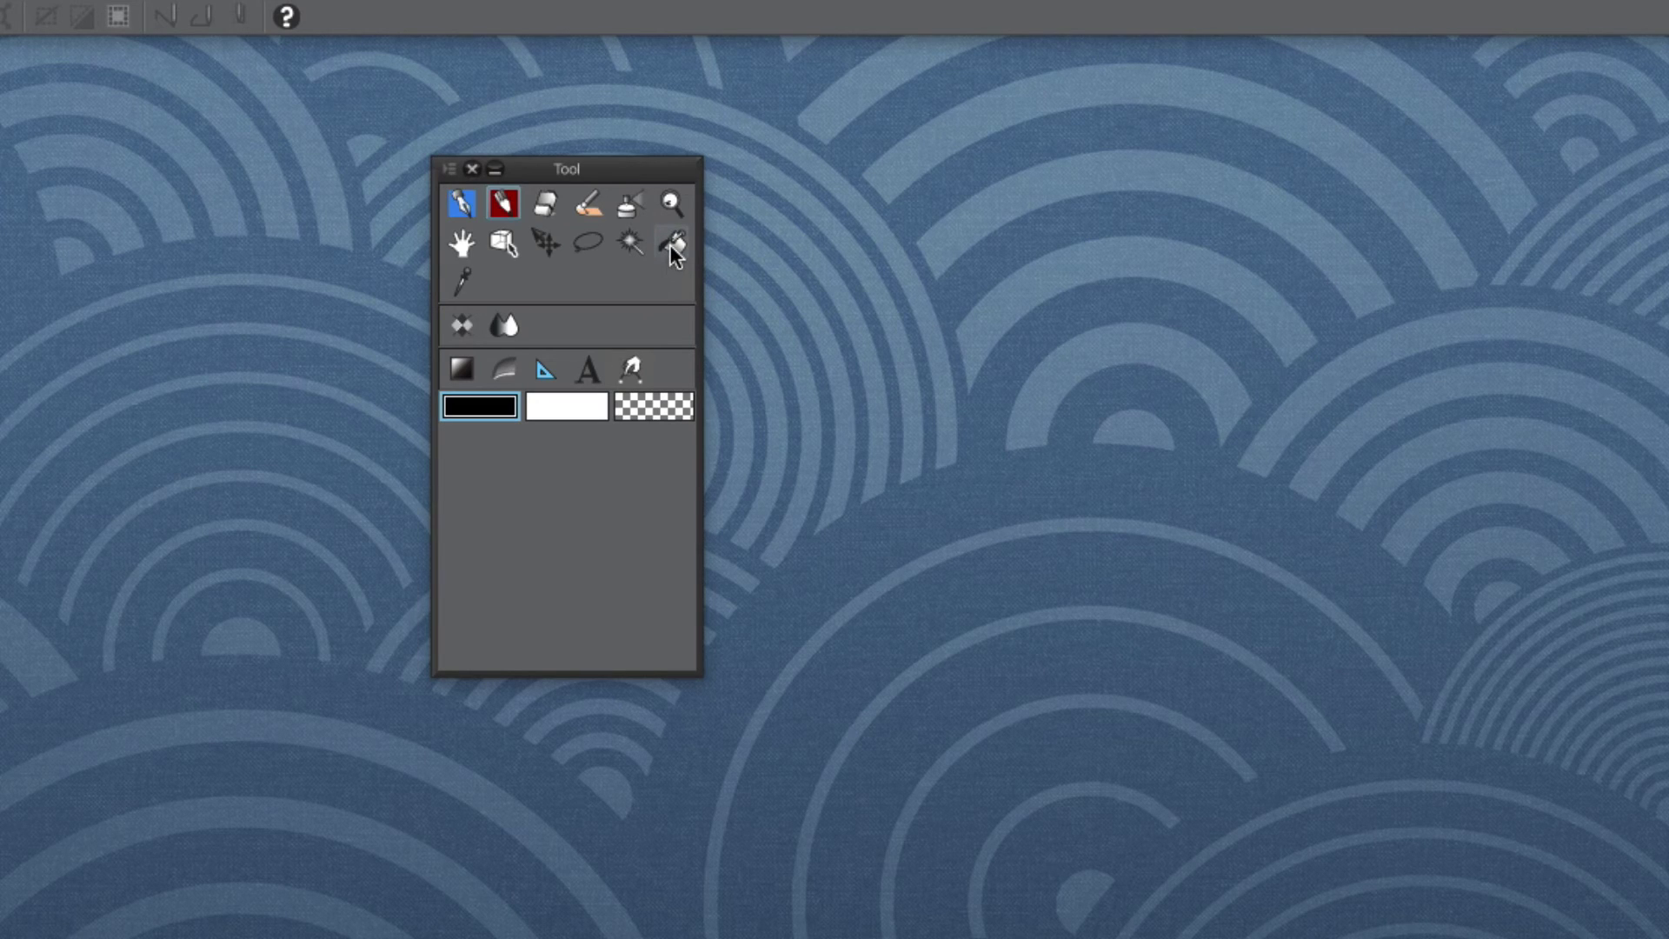
- Drag the Fill bucket out of its row and place it on its own row
drag(670, 243, 596, 323)
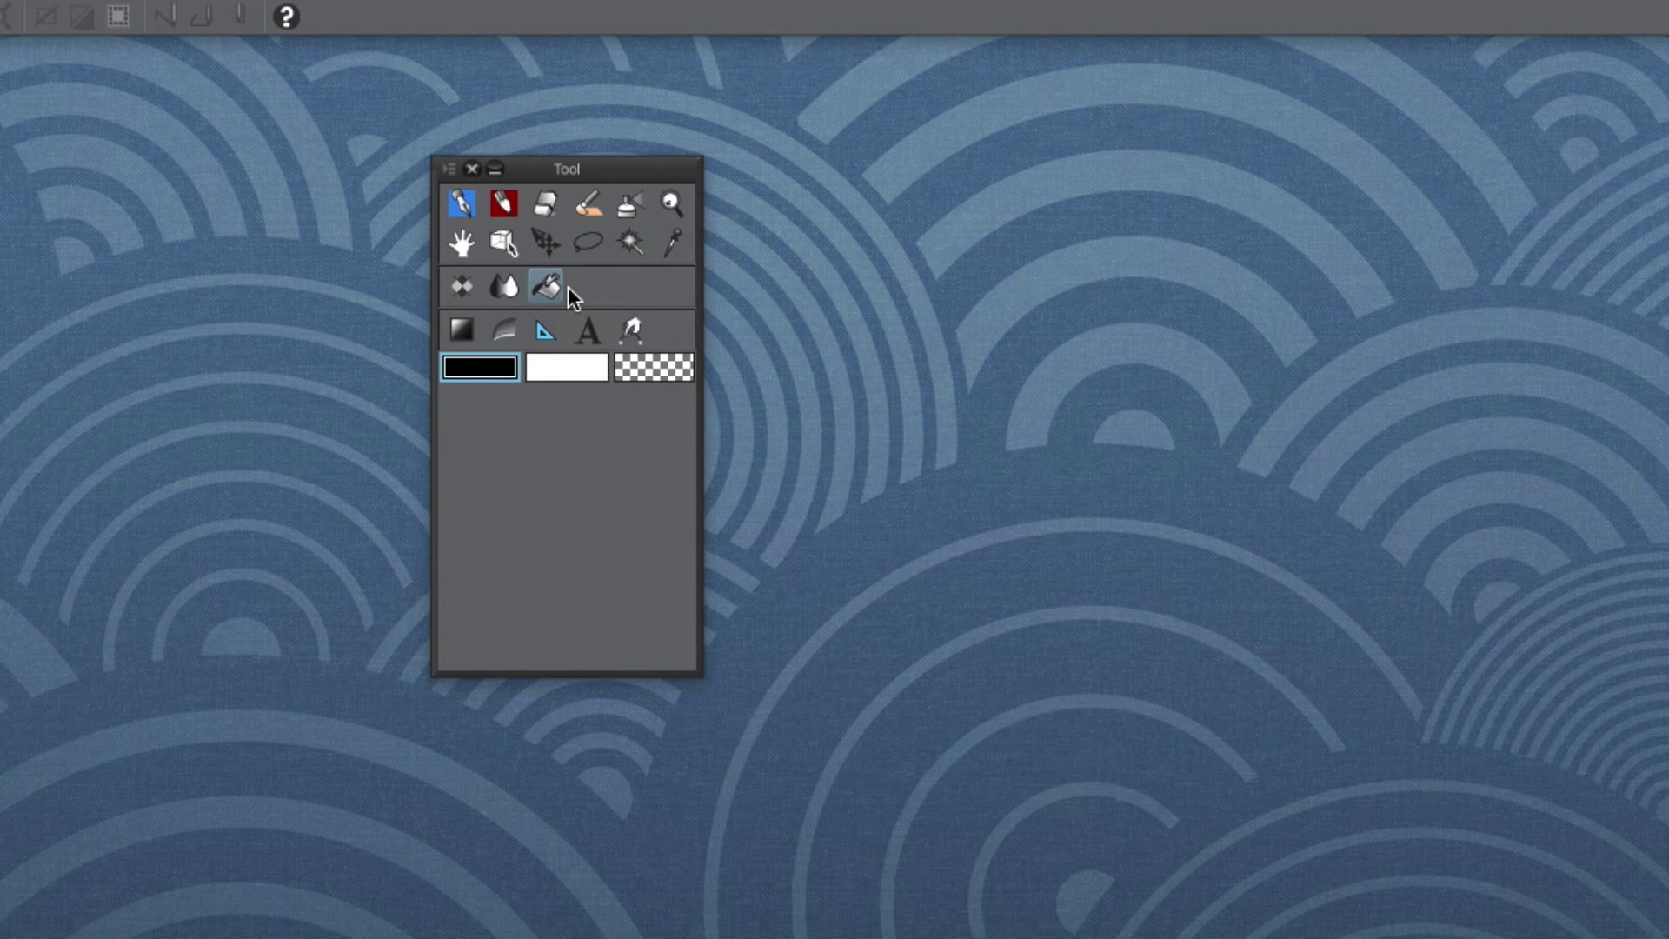
mouse_move(549, 287)
mouse_down()
mouse_move(654, 324)
mouse_move(635, 305)
mouse_move(653, 244)
mouse_move(480, 282)
mouse_up()
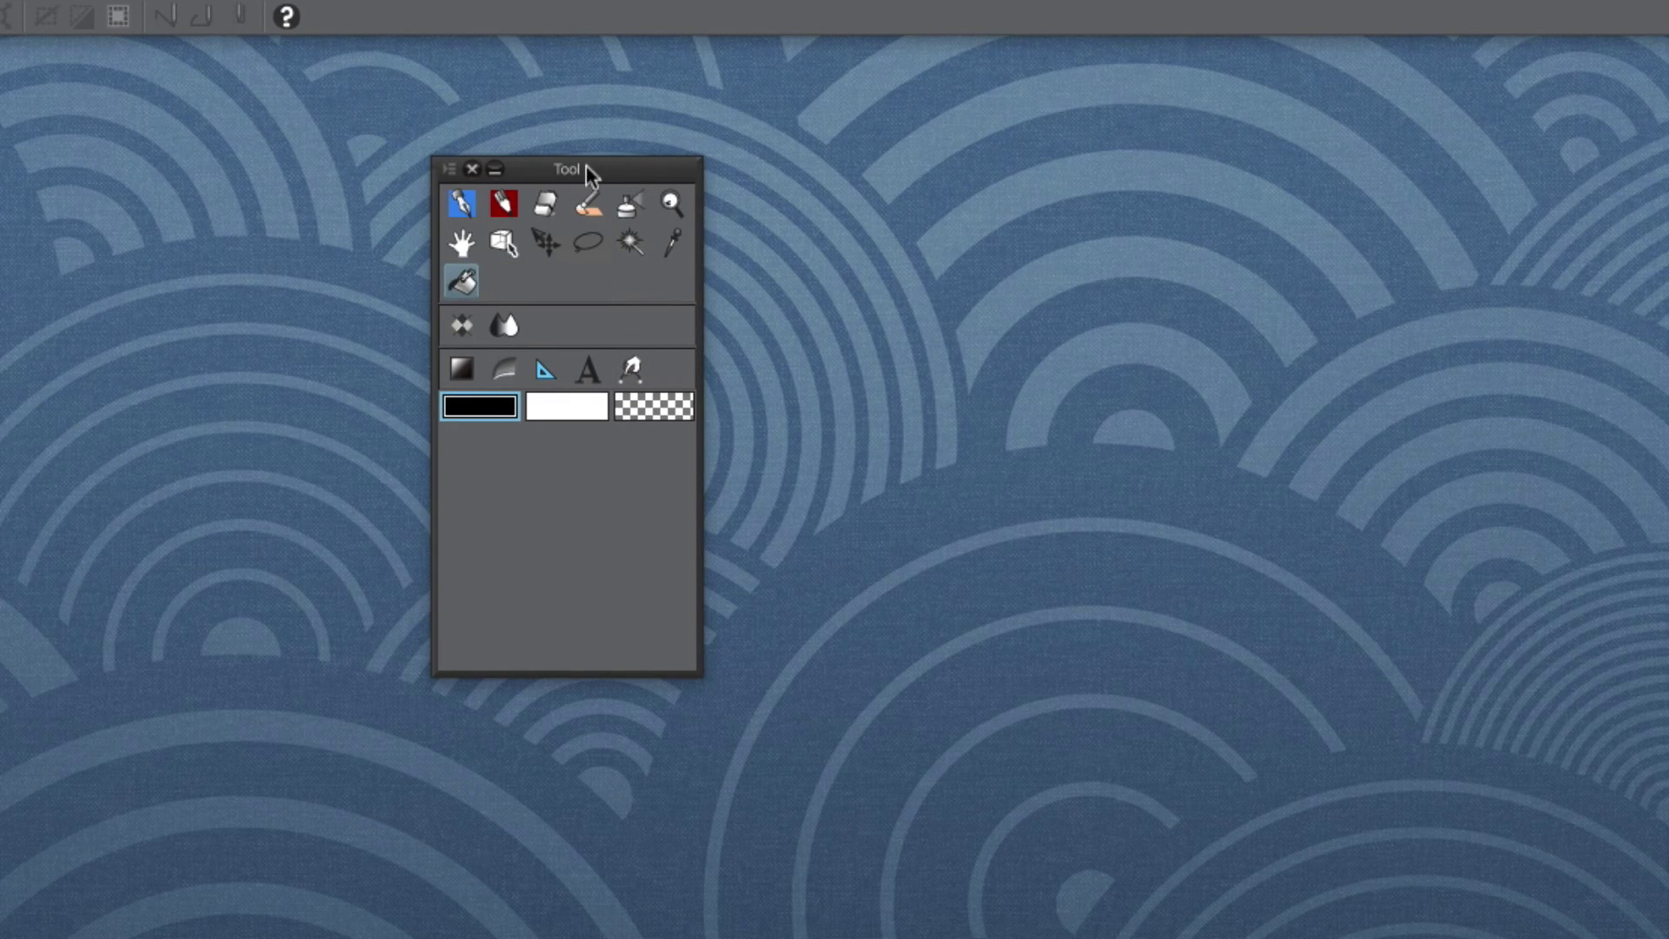
- Nudge the Tool palette up-left and extend its bottom edge slightly downward
drag(585, 169, 550, 152)
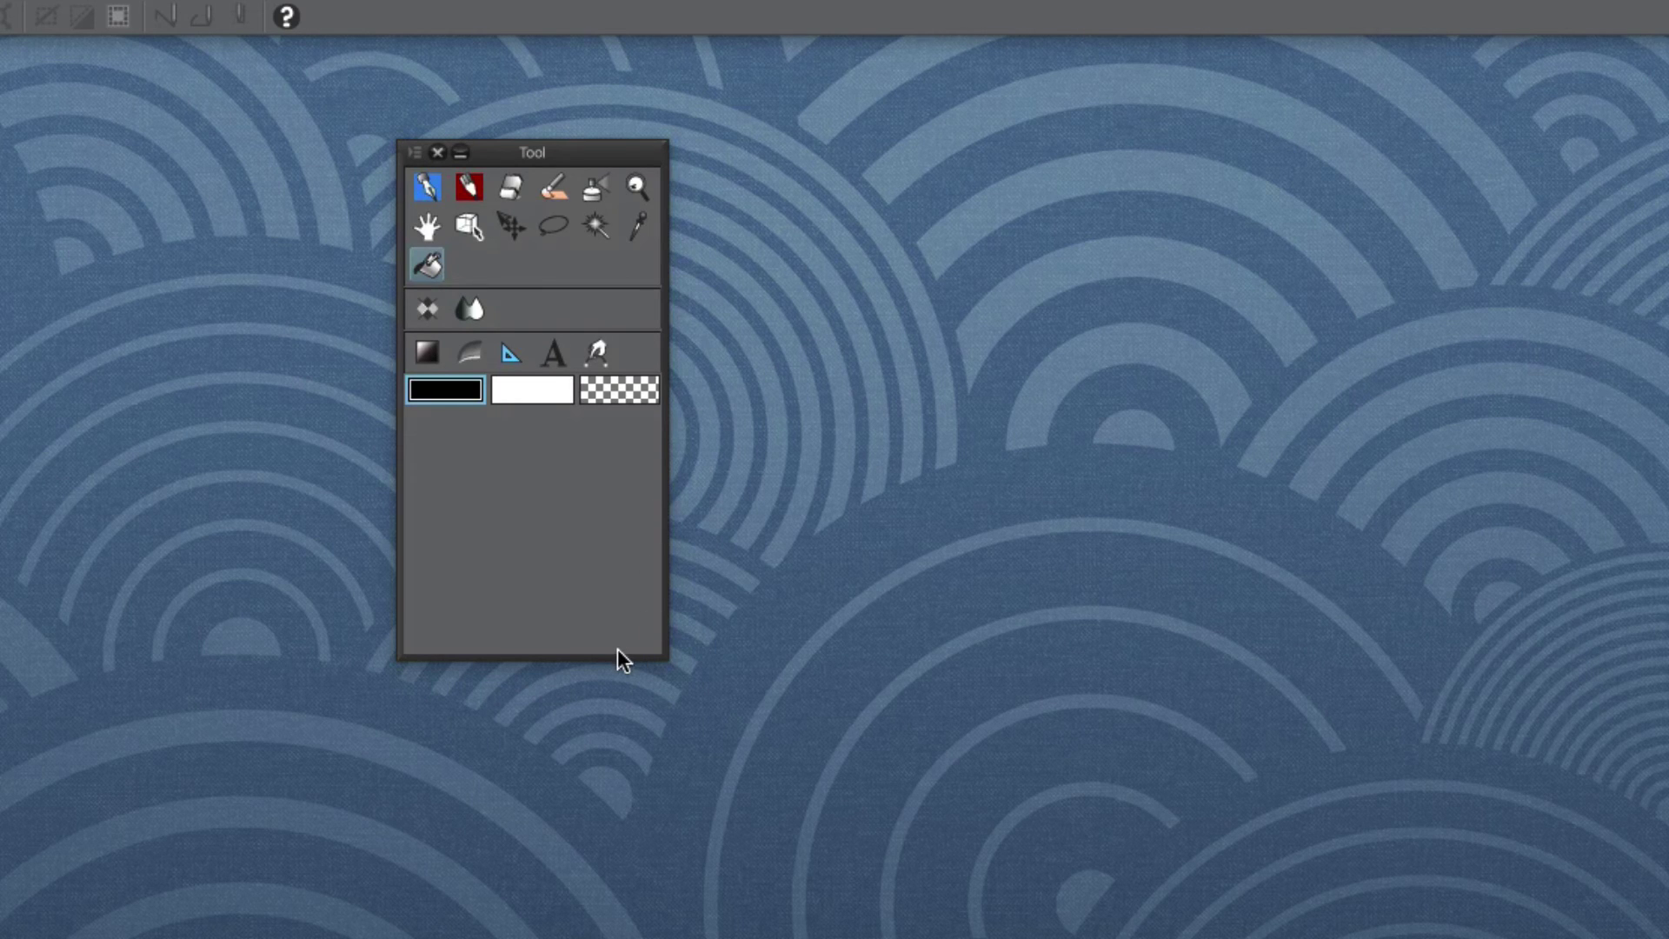
drag(617, 657, 615, 688)
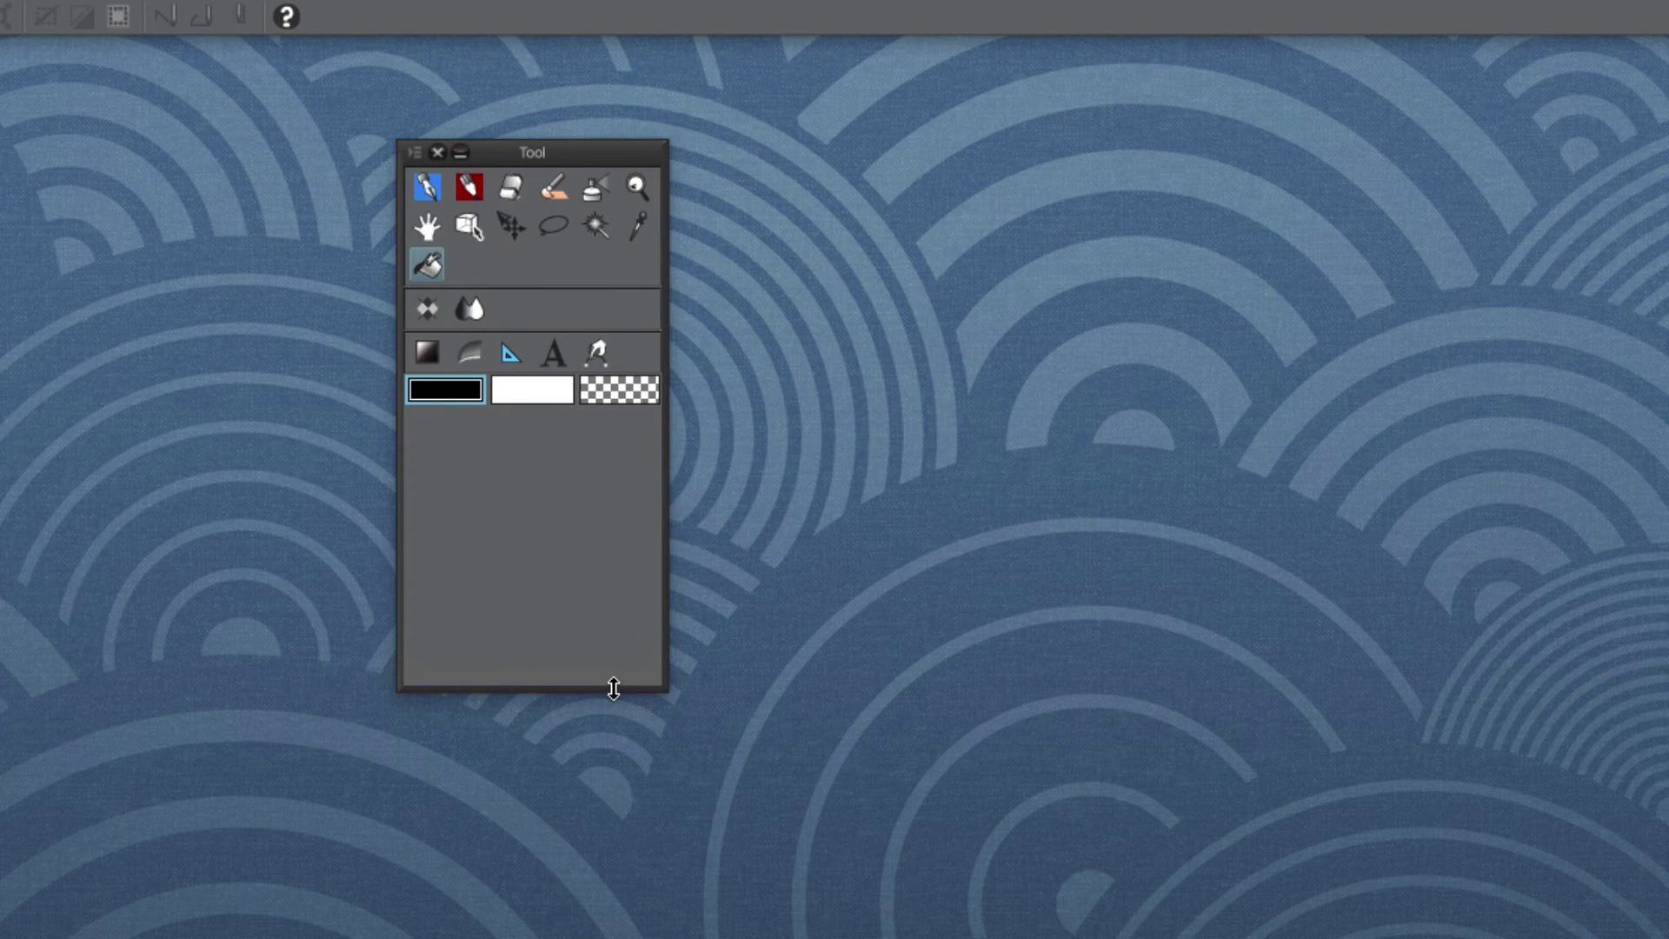